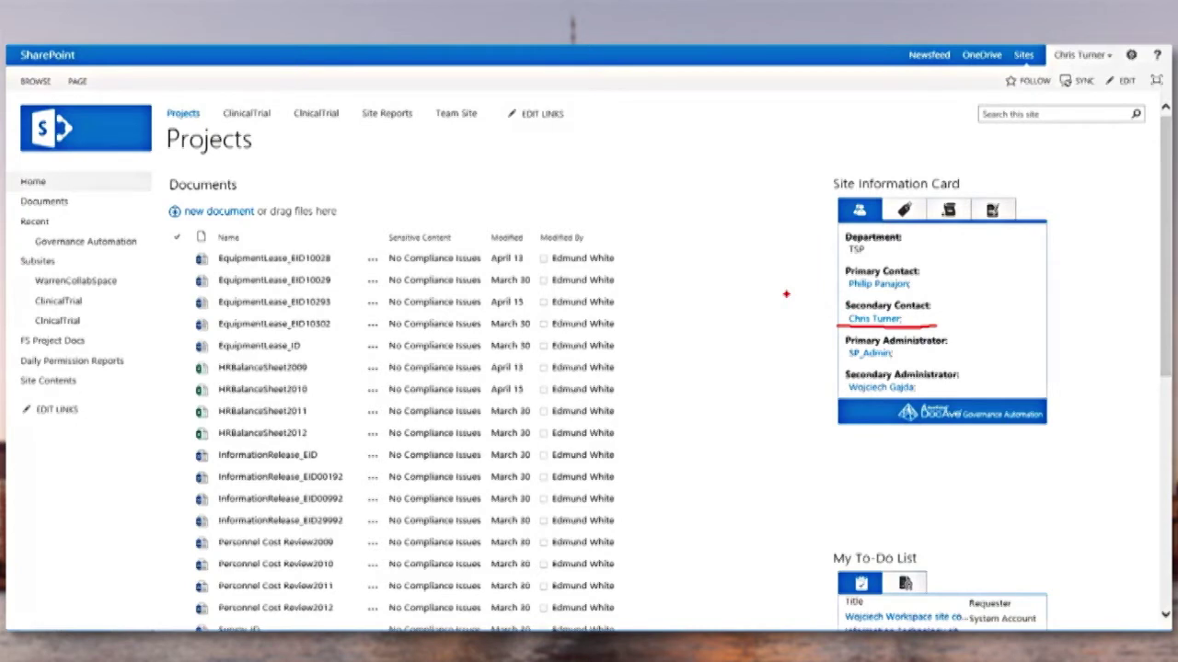
View the Projects site's policy and lease period on the Site Information Card, and bring the My To-Do List into view
{"action": "key", "text": "Escape"}
{"action": "left_click", "coordinate": [947, 212]}
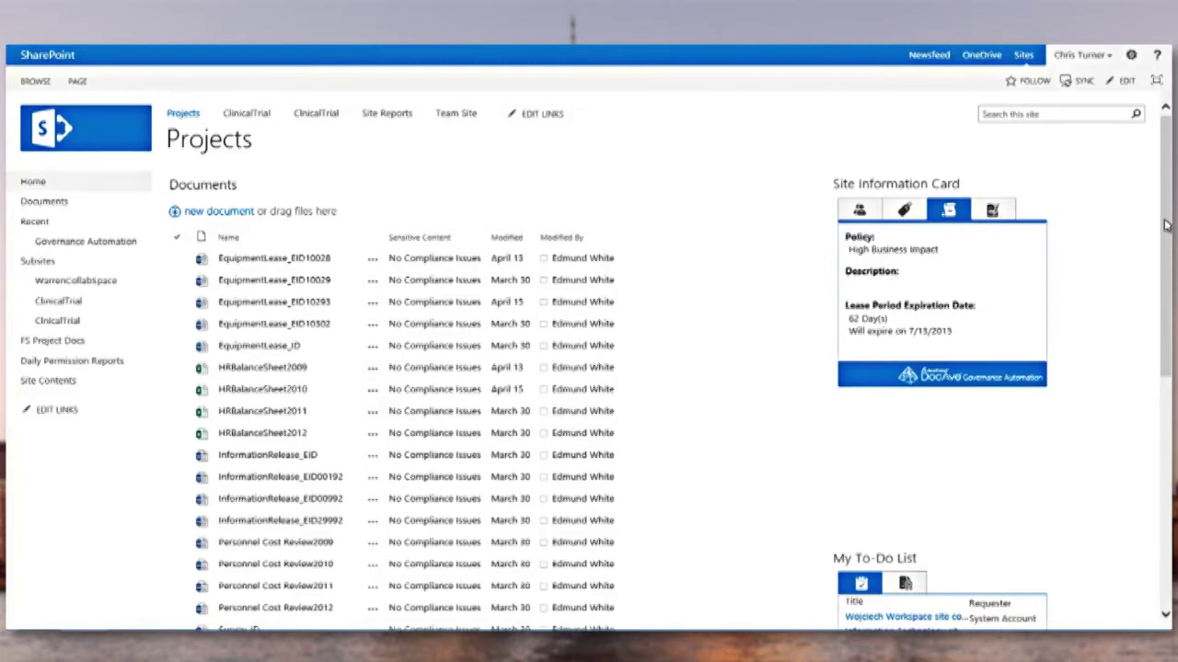
{"action": "left_click_drag", "start_coordinate": [1166, 226], "coordinate": [1167, 269]}
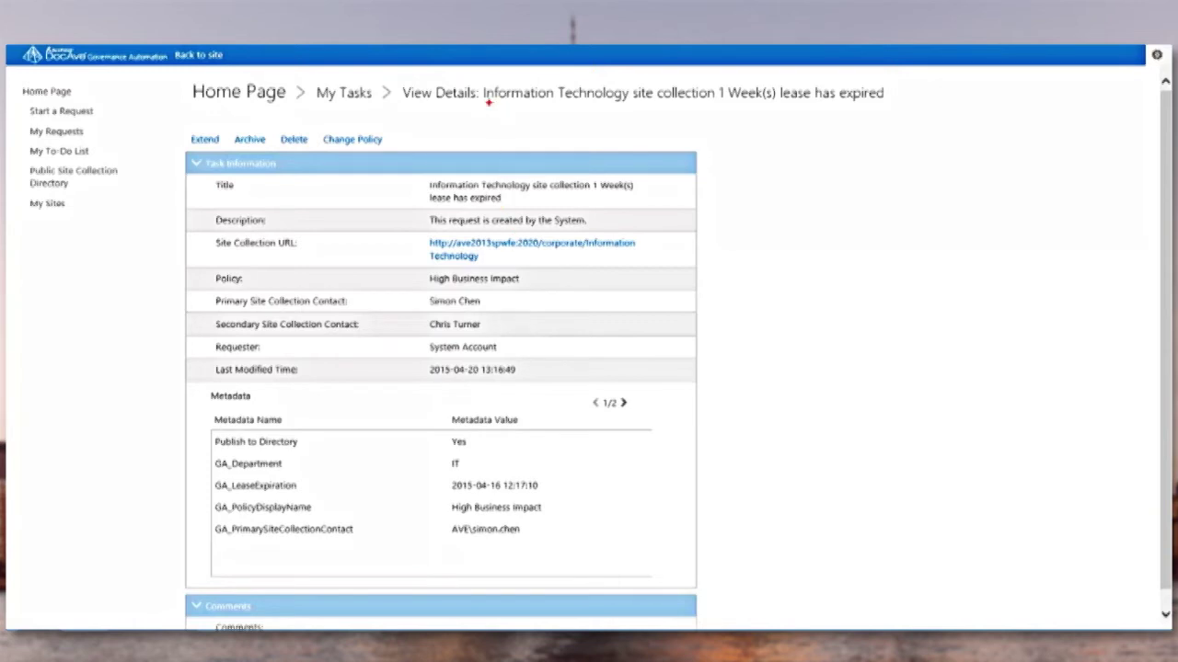
Examine the expired Information Technology lease task's title, secondary site collection contact, available actions and policy
{"action": "left_click_drag", "start_coordinate": [488, 103], "coordinate": [612, 107]}
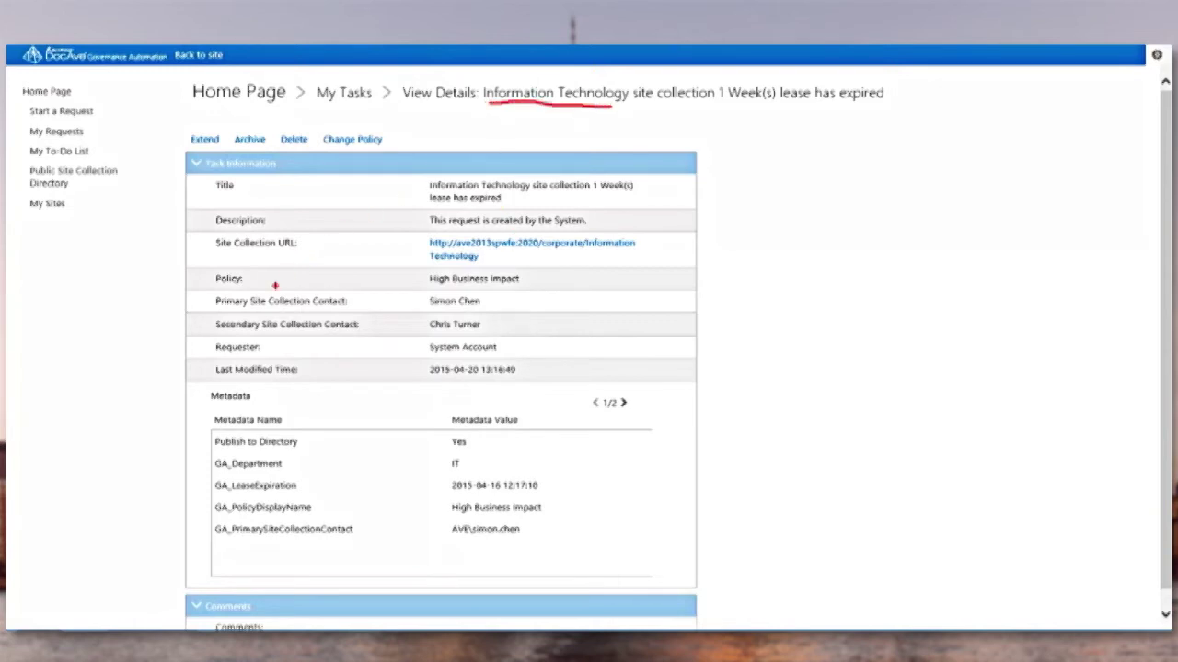
{"action": "left_click_drag", "start_coordinate": [219, 329], "coordinate": [475, 339]}
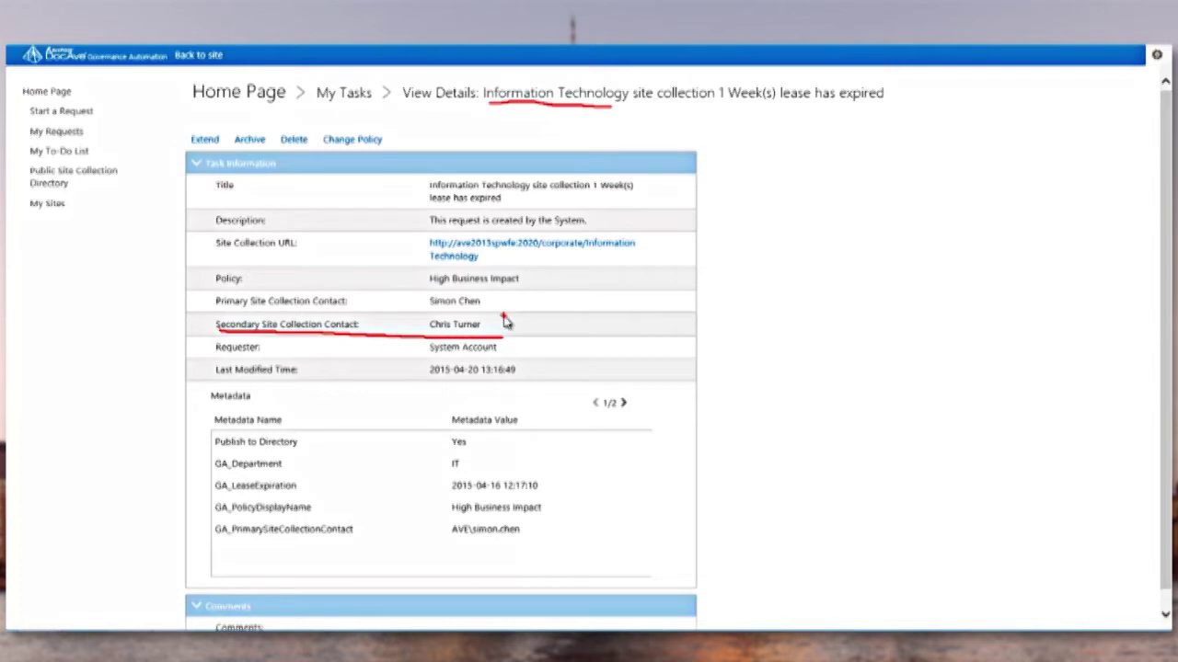
{"action": "key", "text": "Escape"}
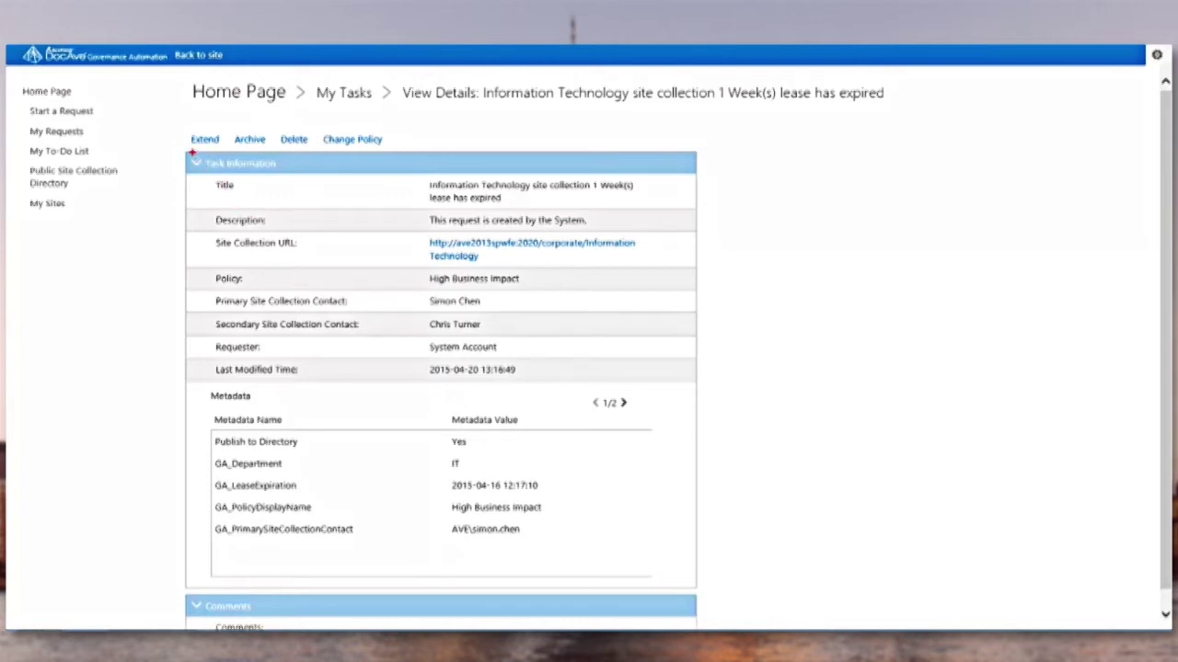
{"action": "left_click_drag", "start_coordinate": [191, 148], "coordinate": [366, 148]}
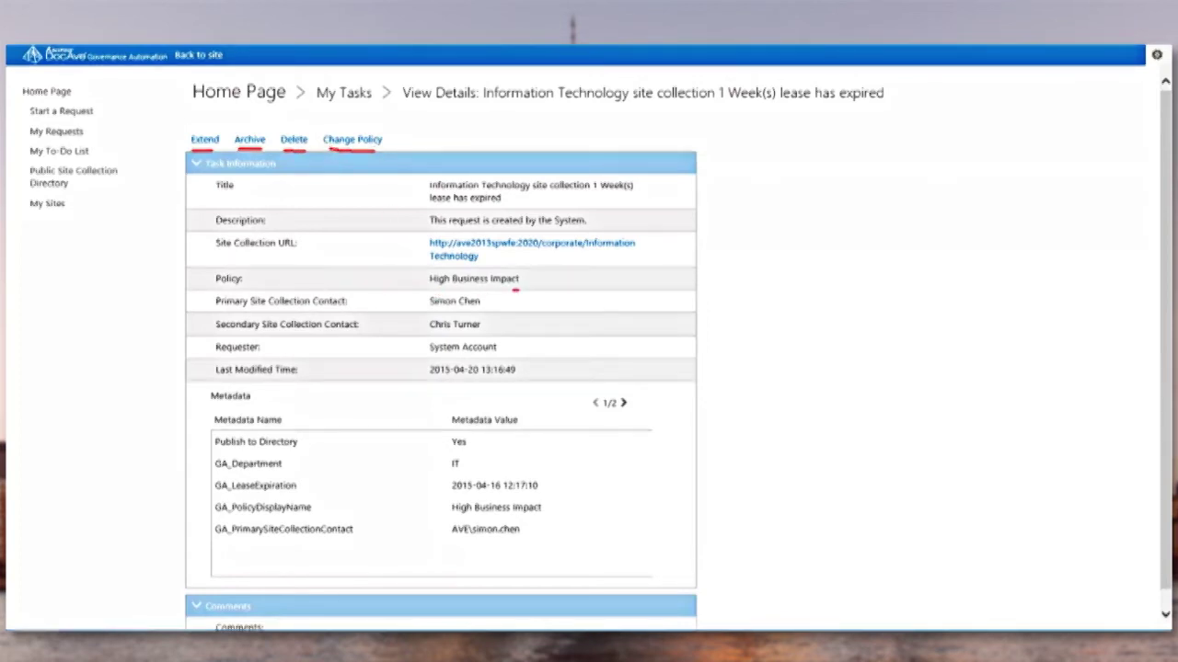
{"action": "left_click_drag", "start_coordinate": [519, 289], "coordinate": [427, 289]}
{"action": "key", "text": "Escape"}
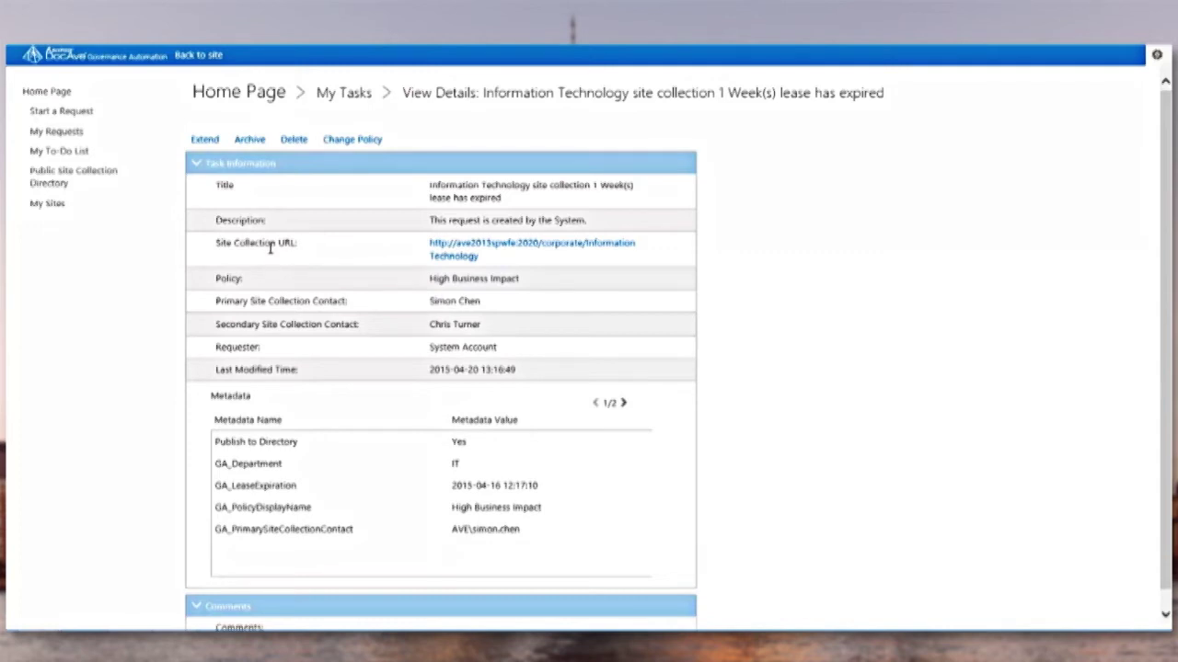
{"action": "left_click", "coordinate": [206, 140]}
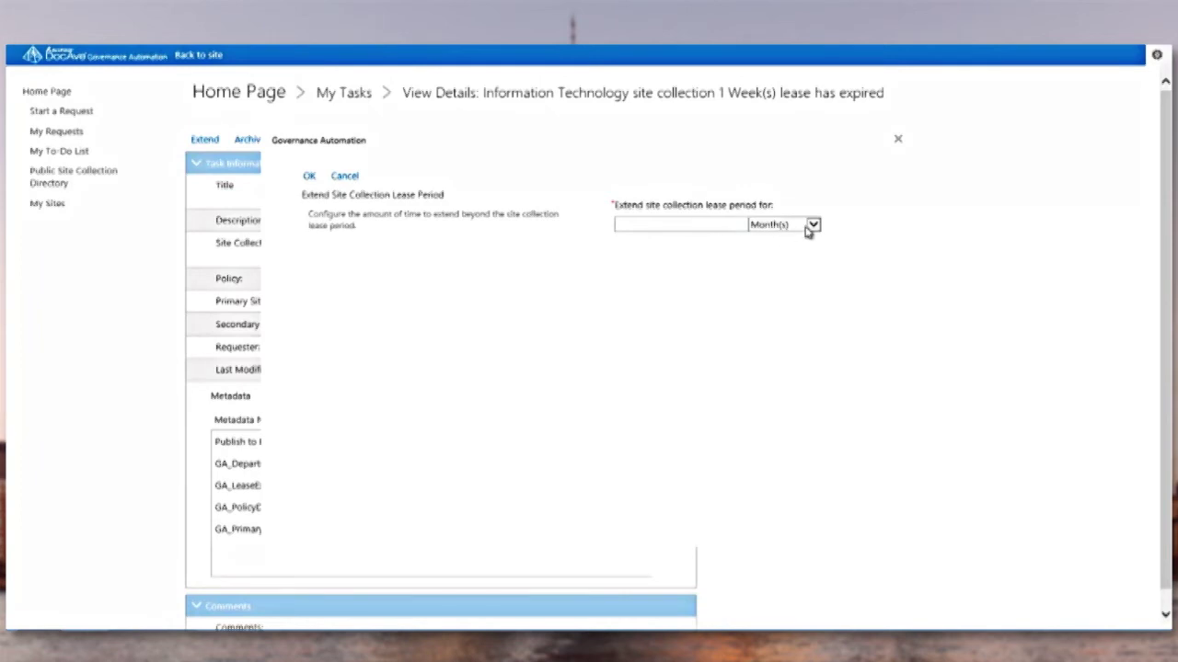
{"action": "left_click", "coordinate": [699, 228]}
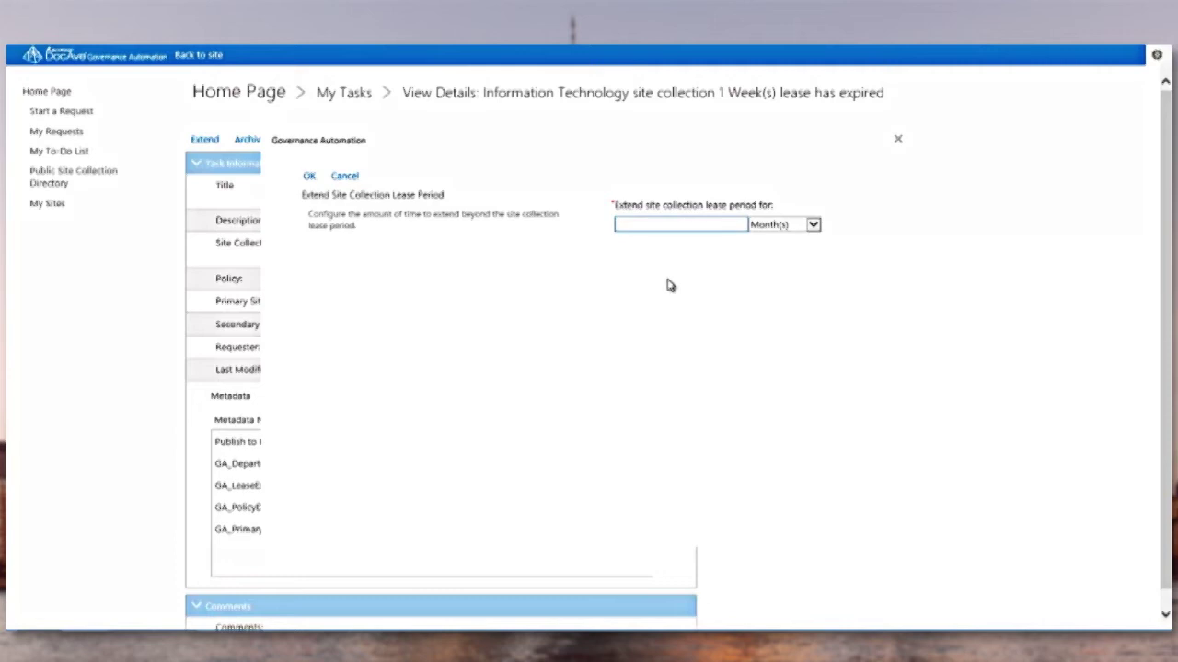
{"action": "type", "text": "6"}
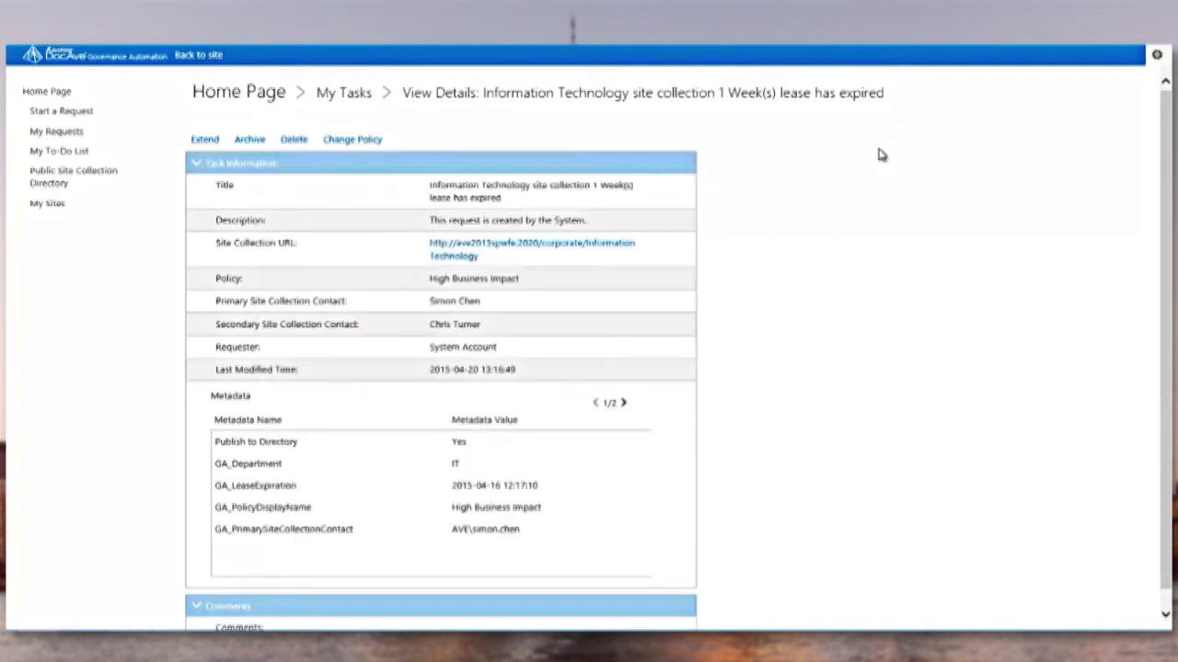
{"action": "left_click", "coordinate": [881, 147]}
{"action": "left_click", "coordinate": [833, 53]}
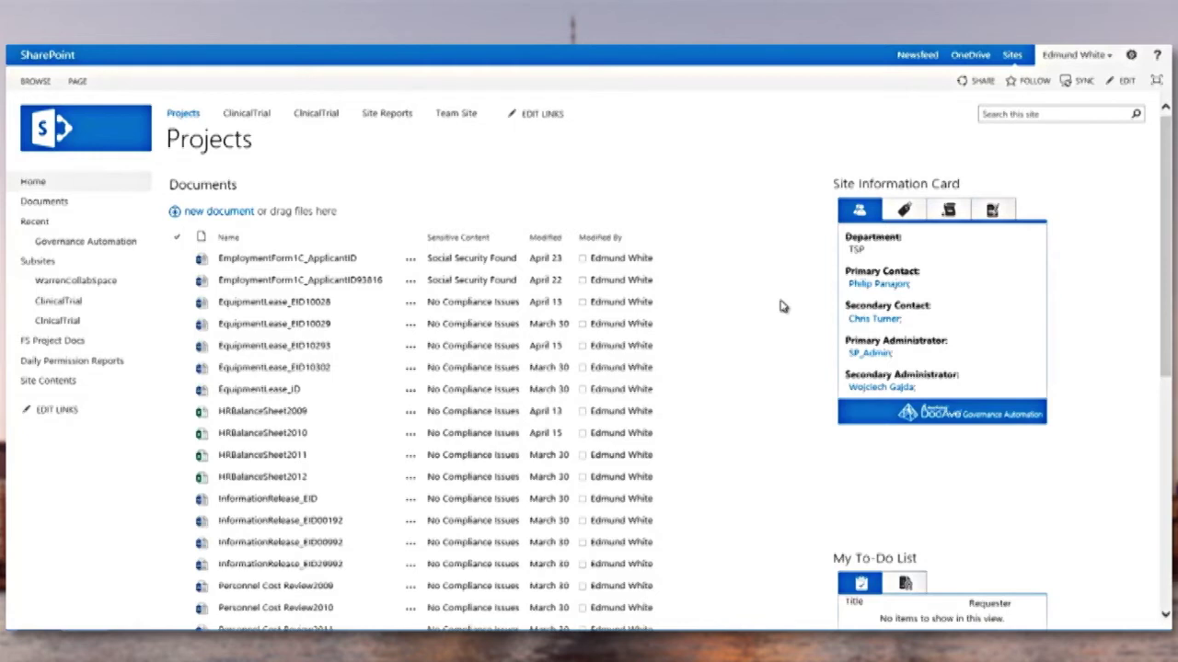
Check the Projects site's classification on its information card and start a request to change the project site classification
{"action": "left_click", "coordinate": [994, 211]}
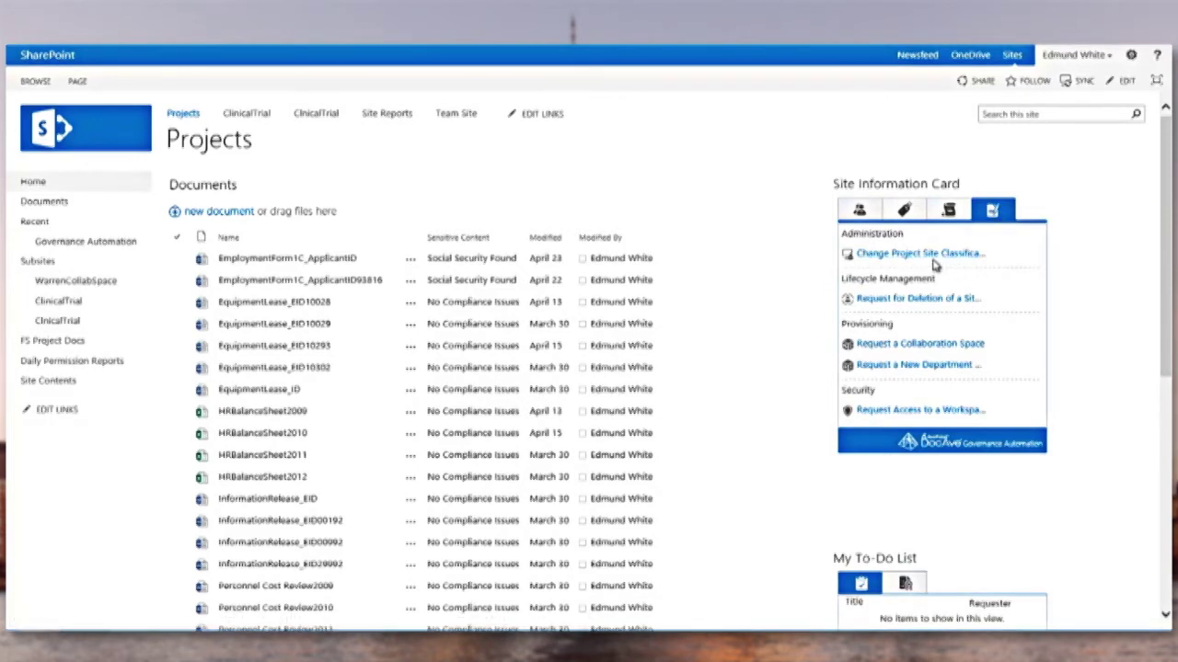
{"action": "left_click", "coordinate": [905, 210]}
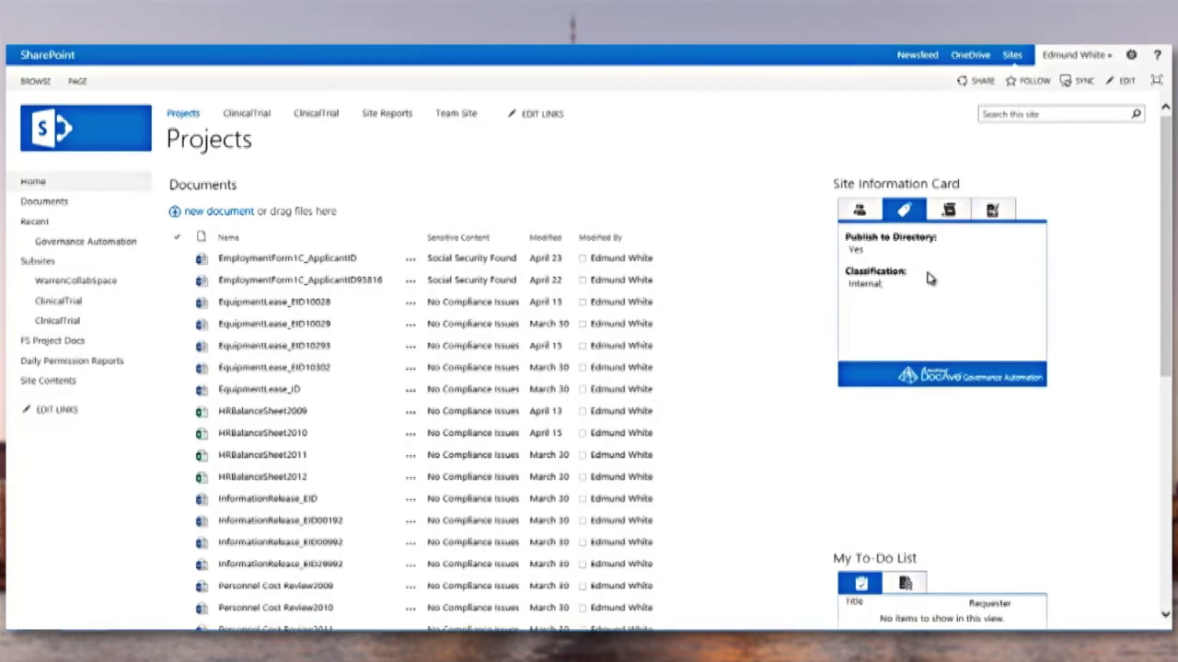
{"action": "left_click", "coordinate": [994, 213]}
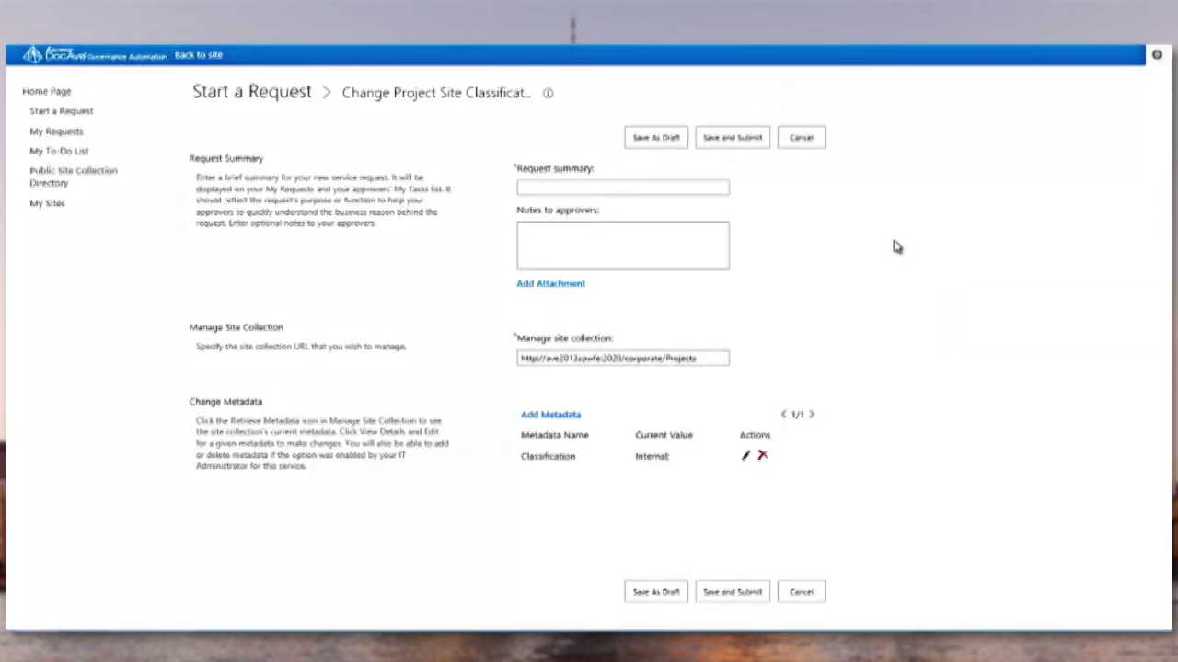
Enter the request summary "Need to increase site classification" and the approver note "we need to store sensitive content in this site now"
{"action": "left_click", "coordinate": [665, 193]}
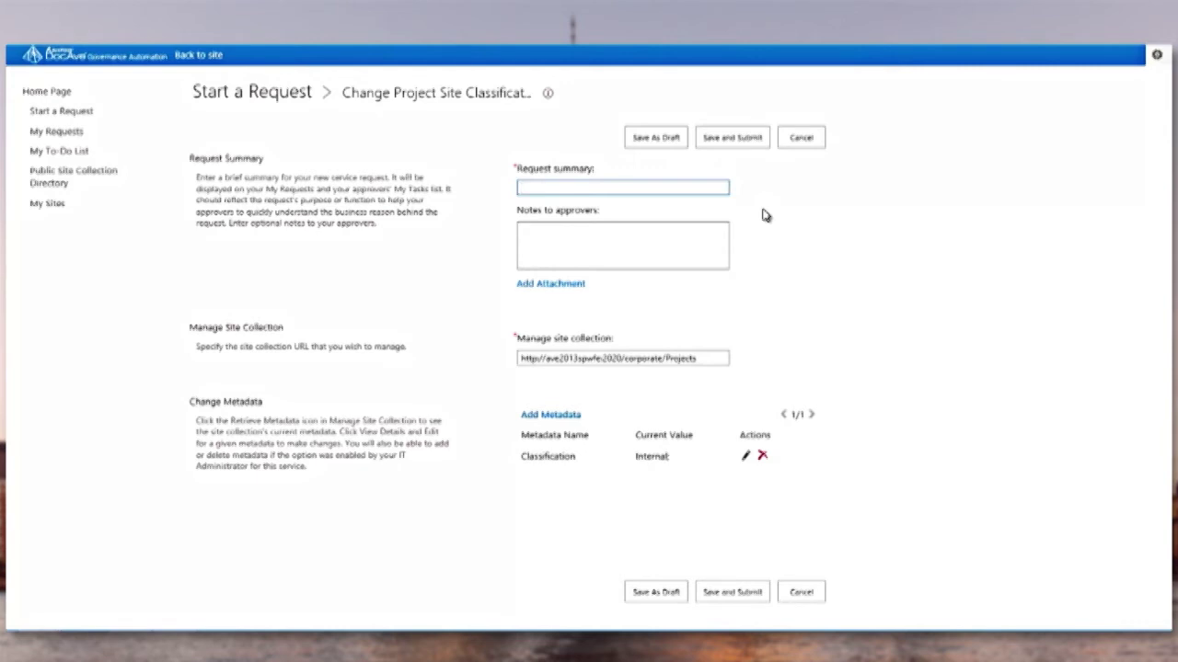
{"action": "type", "text": "Need to increase site classification"}
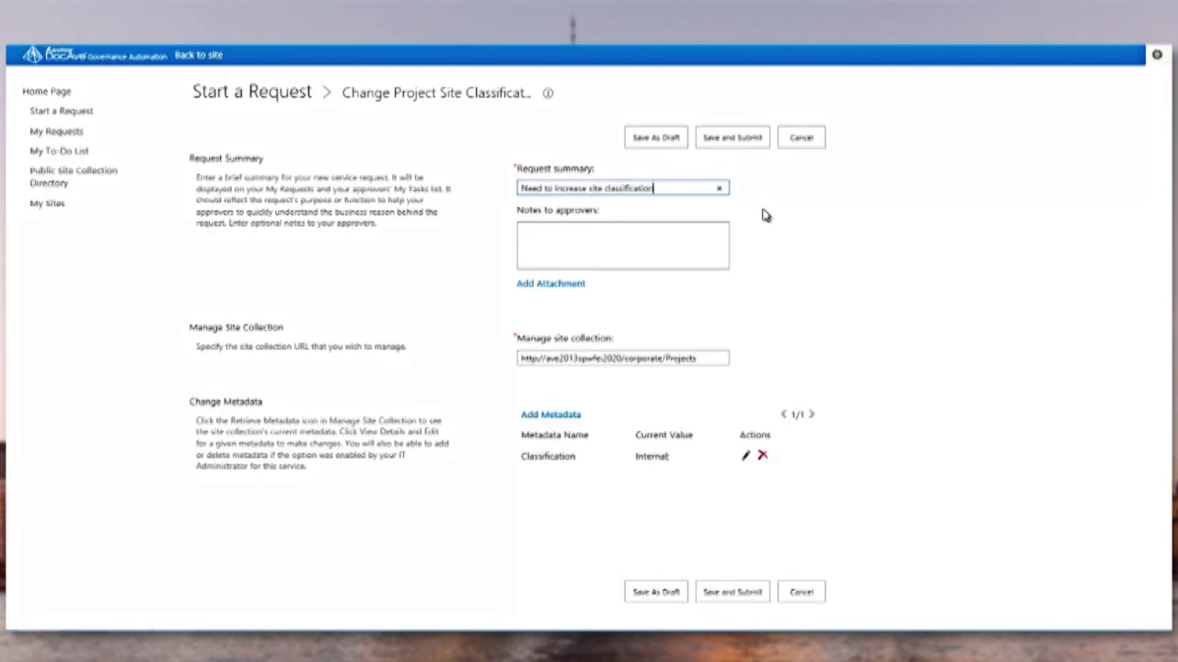
{"action": "key", "text": "Tab"}
{"action": "type", "text": "we need to store sensitive content in this site now"}
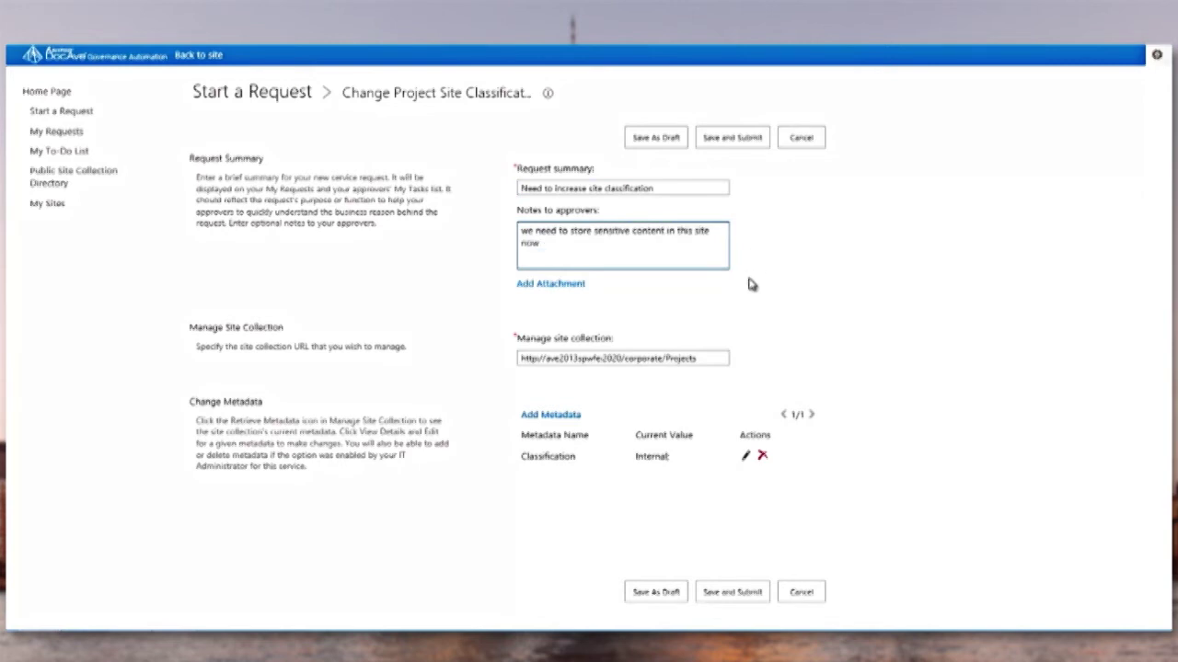
Open the Classification metadata for editing and replace its value with the suggested term Restricted
{"action": "left_click", "coordinate": [745, 458]}
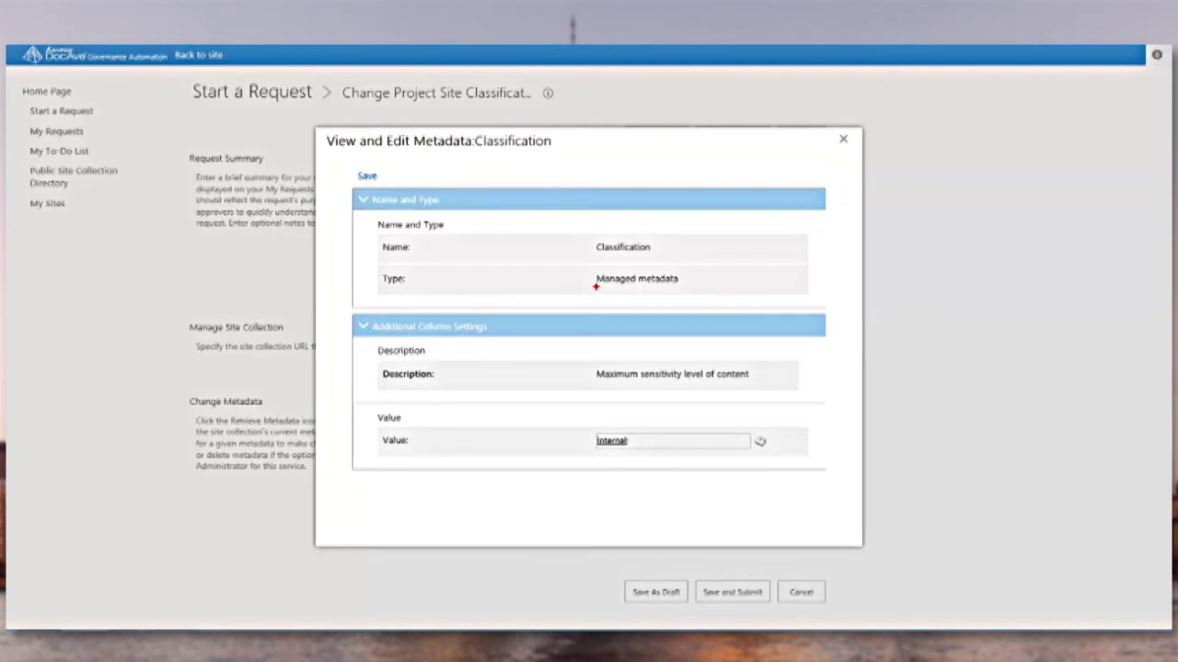
{"action": "left_click_drag", "start_coordinate": [596, 287], "coordinate": [675, 290]}
{"action": "key", "text": "Escape"}
{"action": "left_click", "coordinate": [639, 445]}
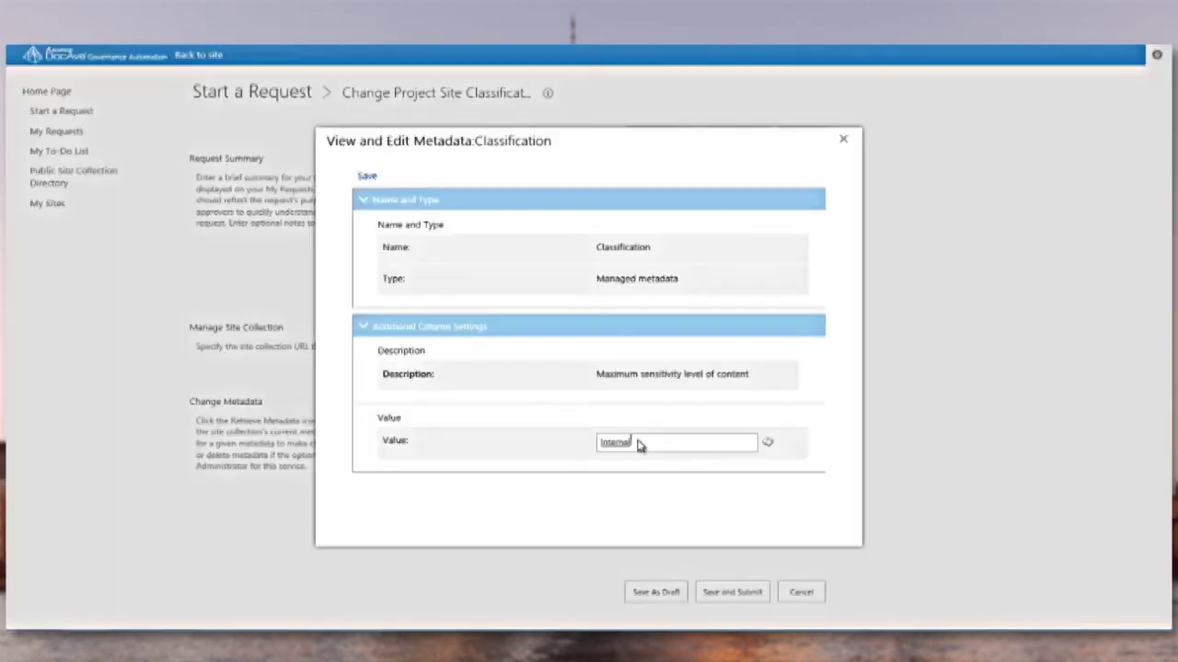
{"action": "key", "text": "BackSpace"}
{"action": "key", "text": "BackSpace"}
{"action": "key", "text": "BackSpace"}
{"action": "key", "text": "BackSpace"}
{"action": "key", "text": "BackSpace"}
{"action": "key", "text": "BackSpace"}
{"action": "key", "text": "BackSpace"}
{"action": "key", "text": "BackSpace"}
{"action": "type", "text": "res"}
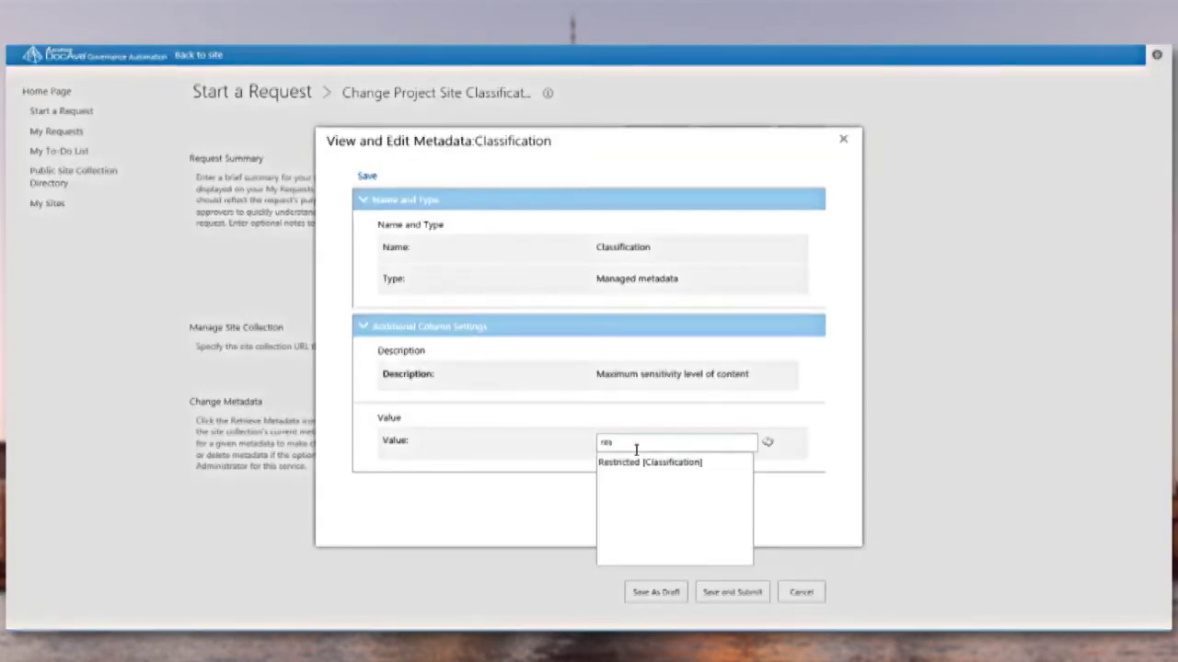
{"action": "left_click", "coordinate": [634, 463]}
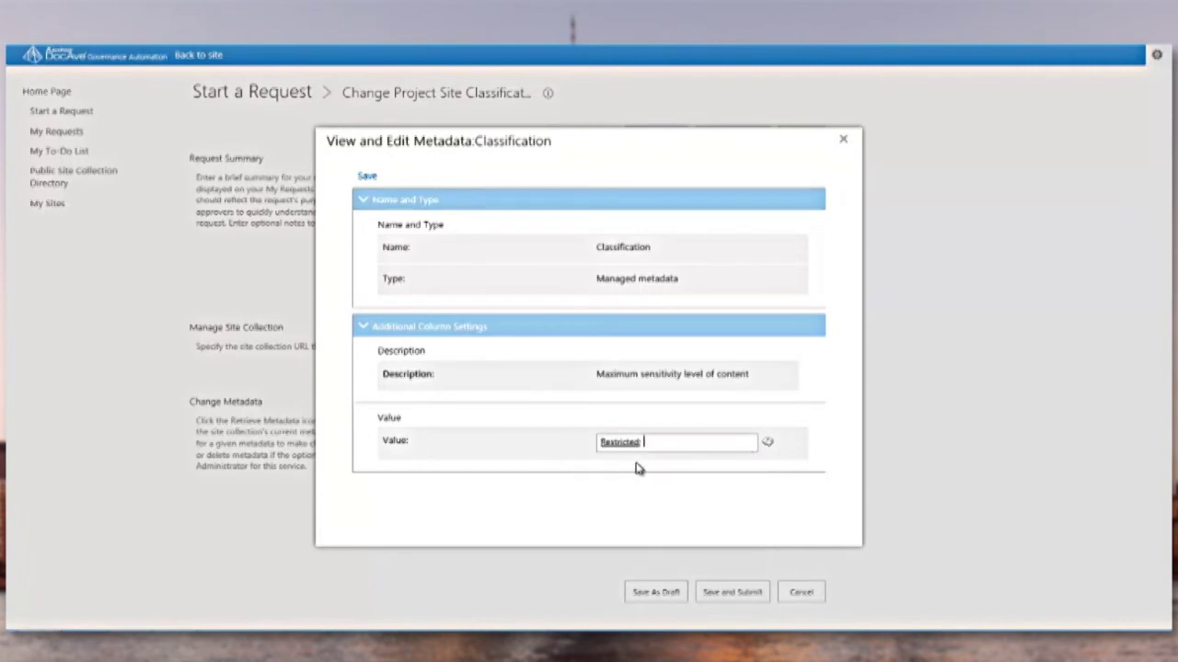
Clear the entered Classification value, pick Restricted from the Classification term tree instead, and save the metadata
{"action": "key", "text": "BackSpace"}
{"action": "key", "text": "BackSpace"}
{"action": "left_click", "coordinate": [768, 445]}
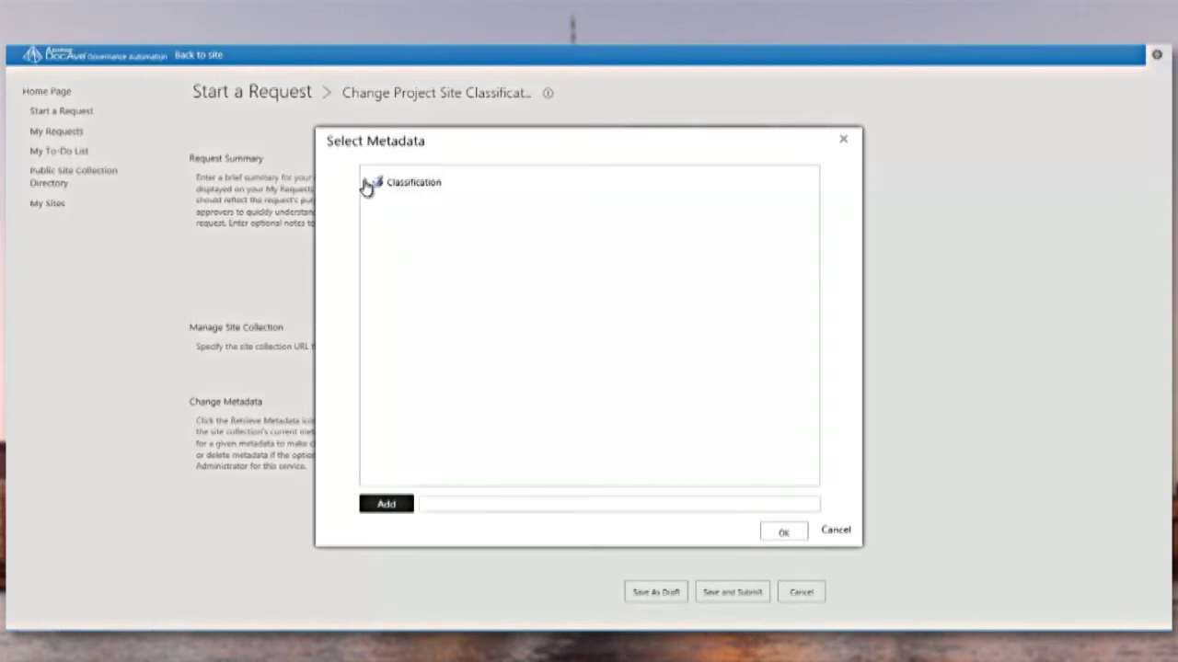
{"action": "left_click", "coordinate": [366, 183]}
{"action": "left_click", "coordinate": [418, 262]}
{"action": "left_click", "coordinate": [387, 504]}
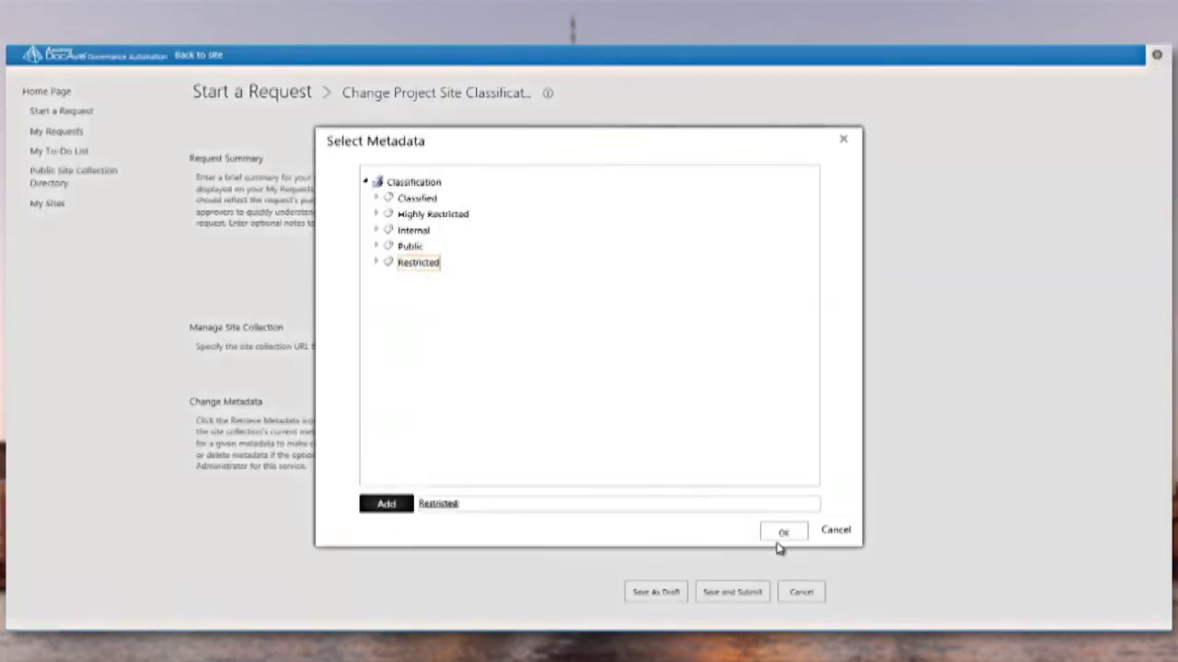
{"action": "left_click", "coordinate": [783, 532]}
{"action": "left_click", "coordinate": [368, 173]}
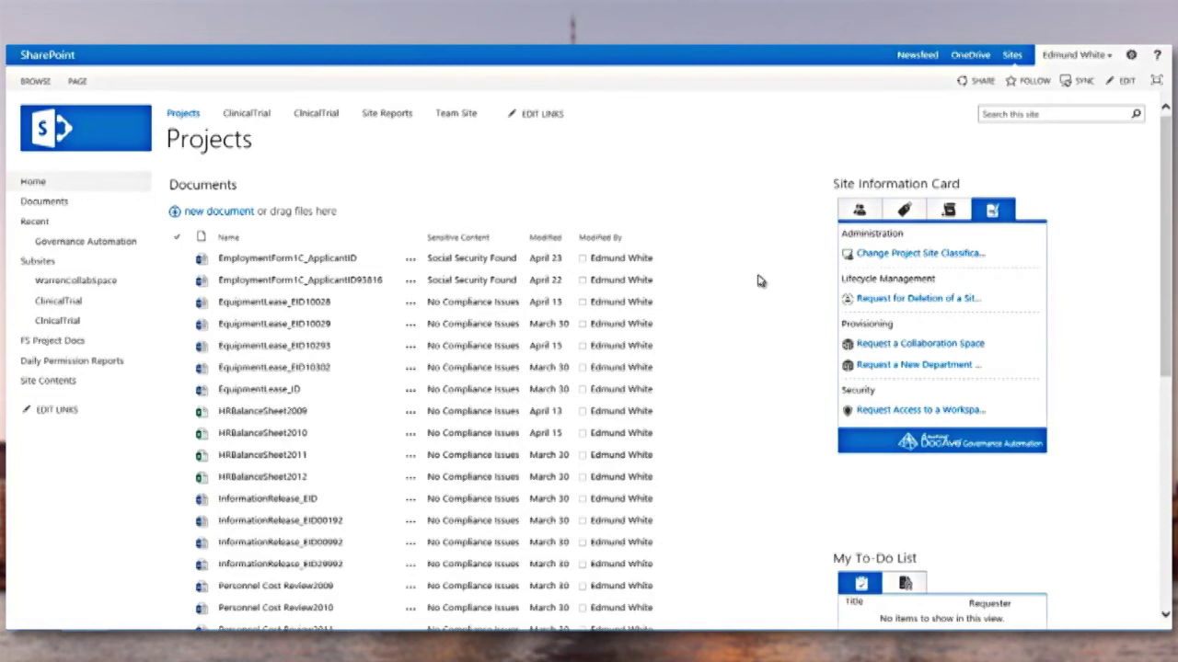
Review the Projects site's contacts, policy and lease period on the Site Information Card
{"action": "left_click", "coordinate": [854, 212]}
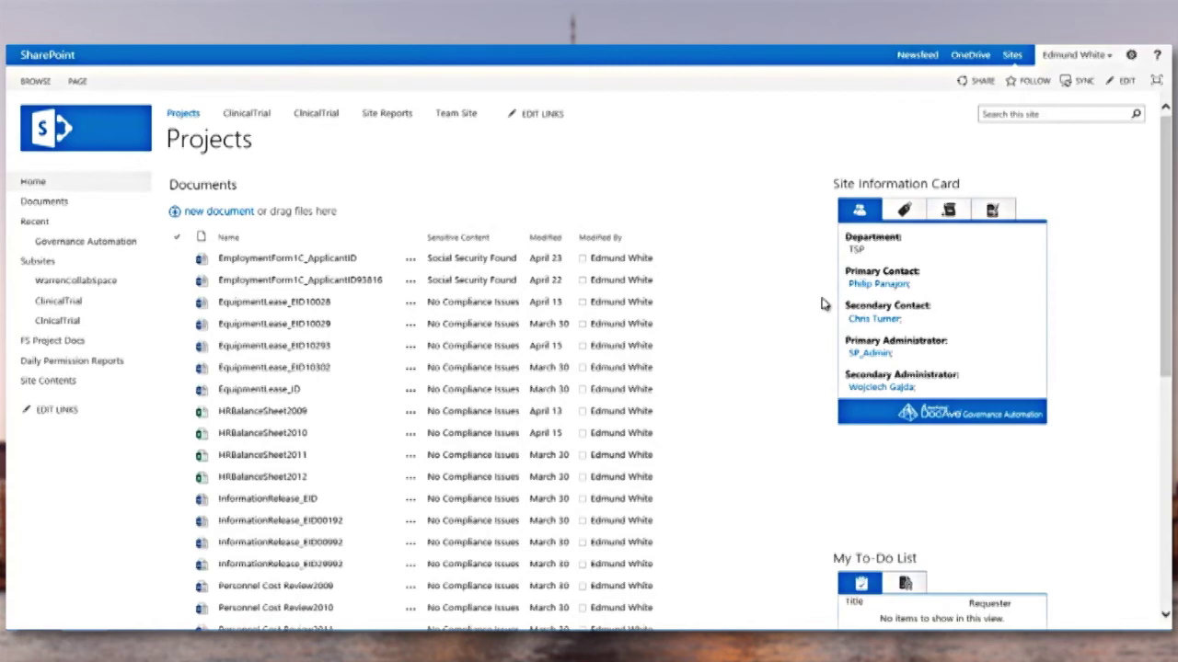
{"action": "left_click", "coordinate": [950, 212]}
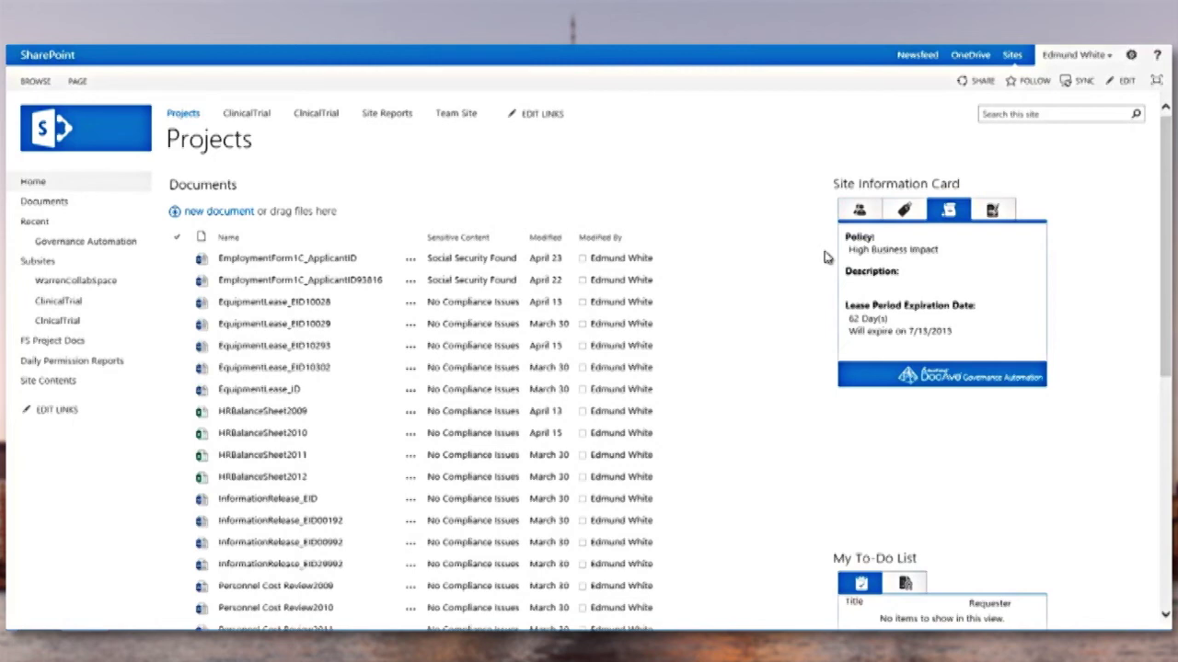
{"action": "left_click", "coordinate": [858, 210]}
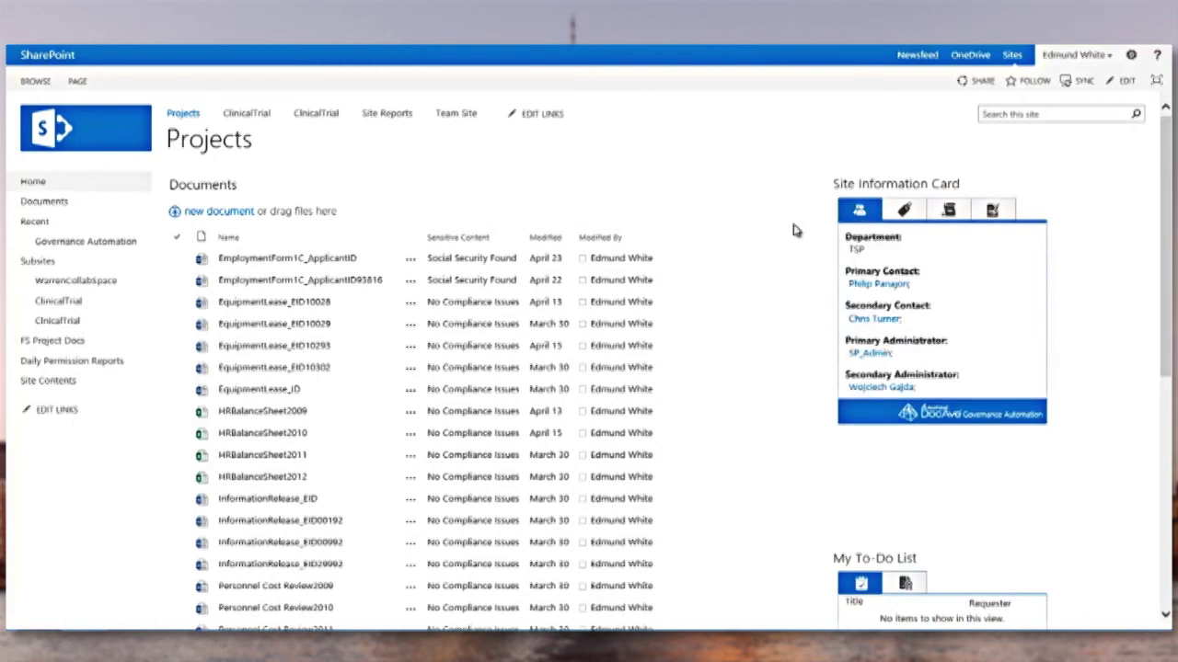